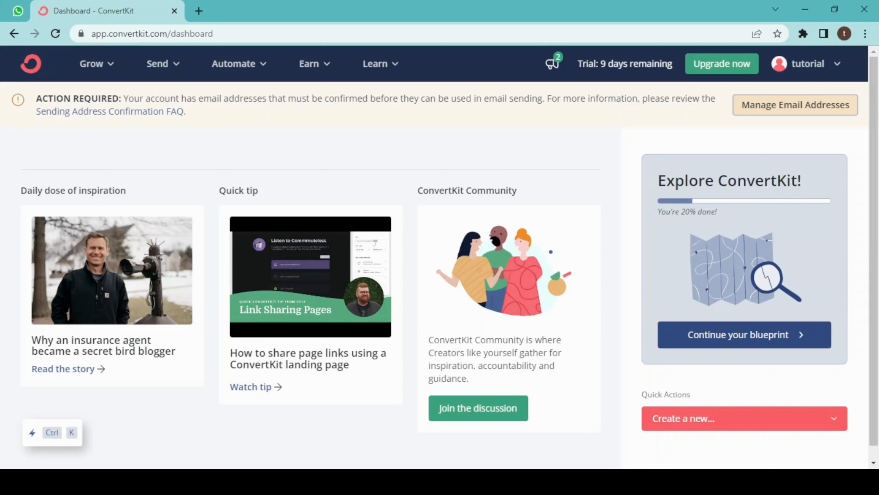
Step: Review the features offered under Grow, Send, Automate and Earn, and the account options
left_click(115, 64)
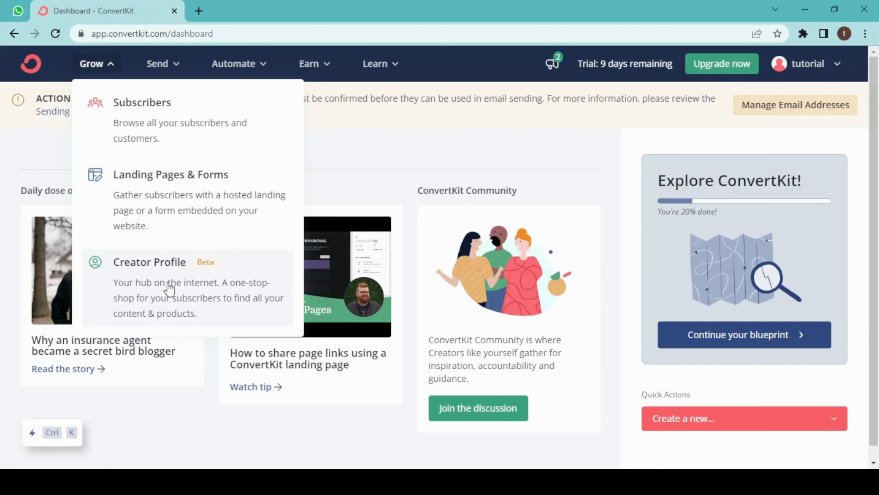
left_click(184, 68)
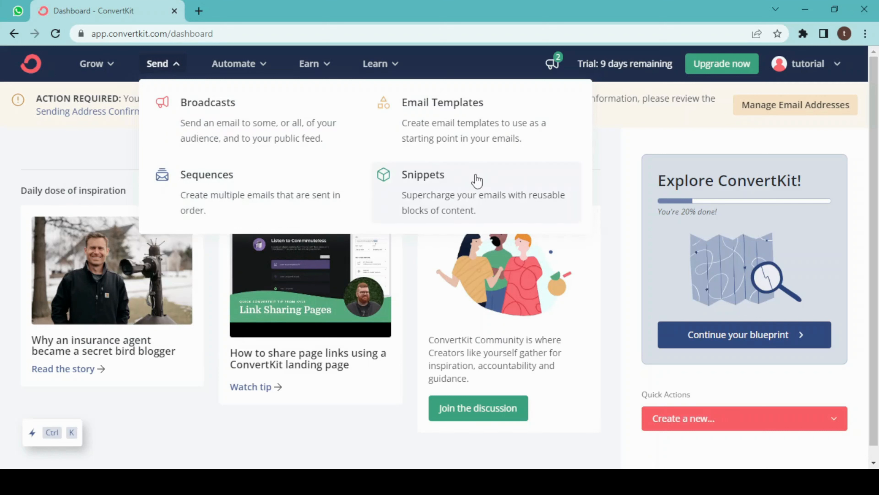
left_click(250, 66)
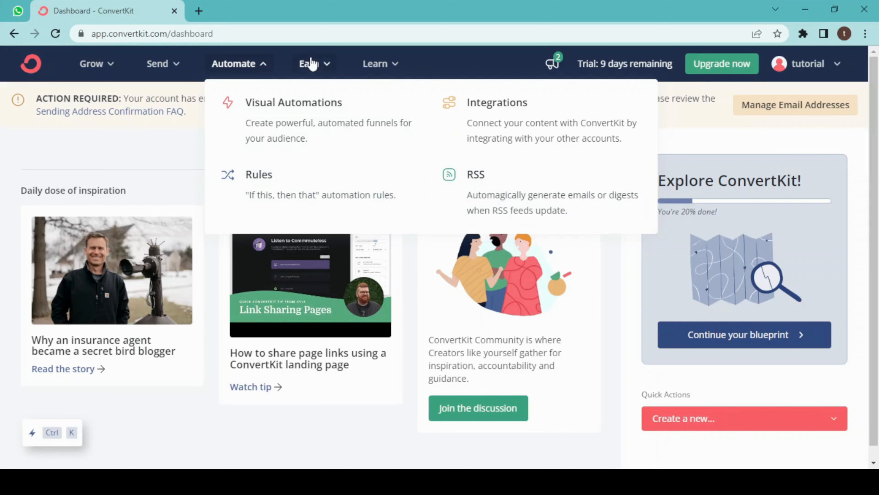
left_click(322, 65)
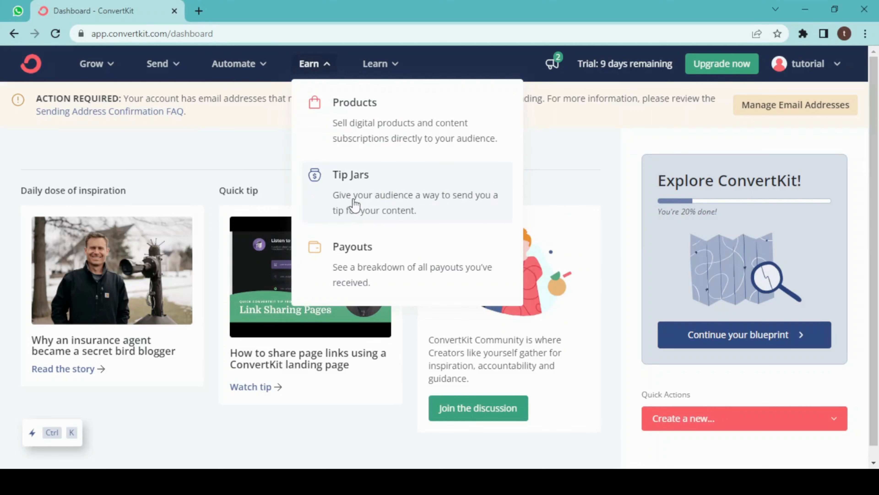
left_click(390, 66)
left_click(389, 66)
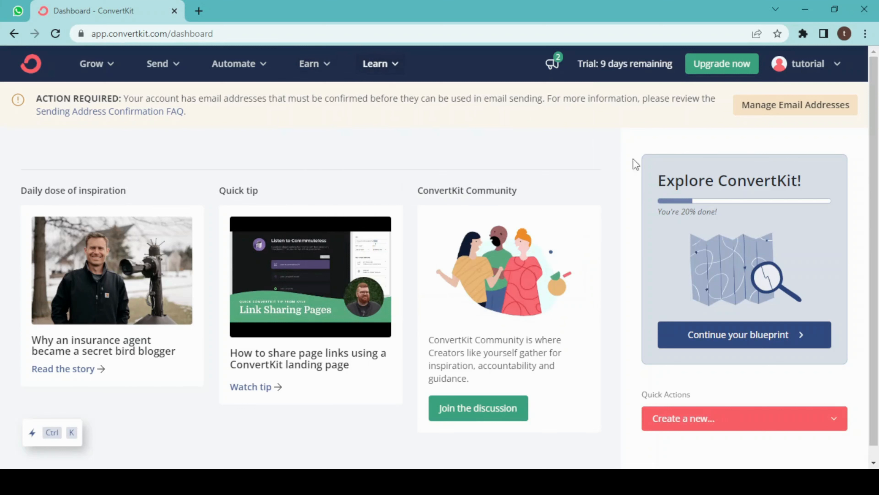
left_click(841, 69)
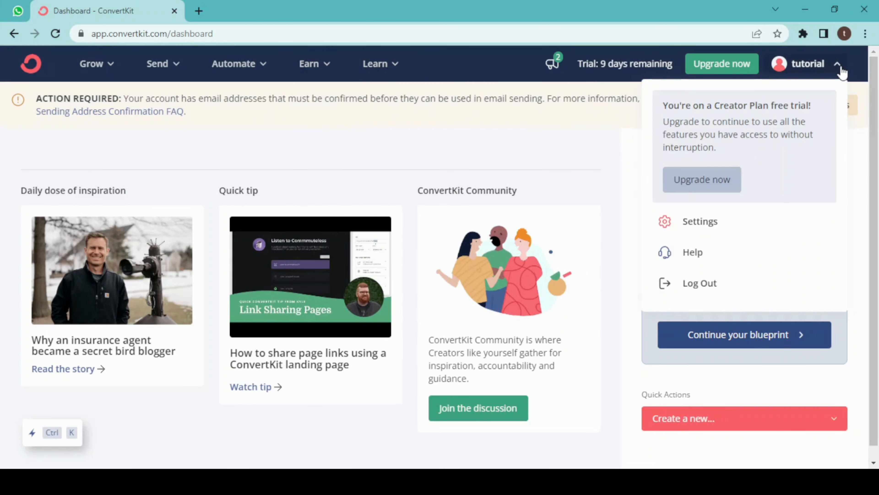
left_click(841, 69)
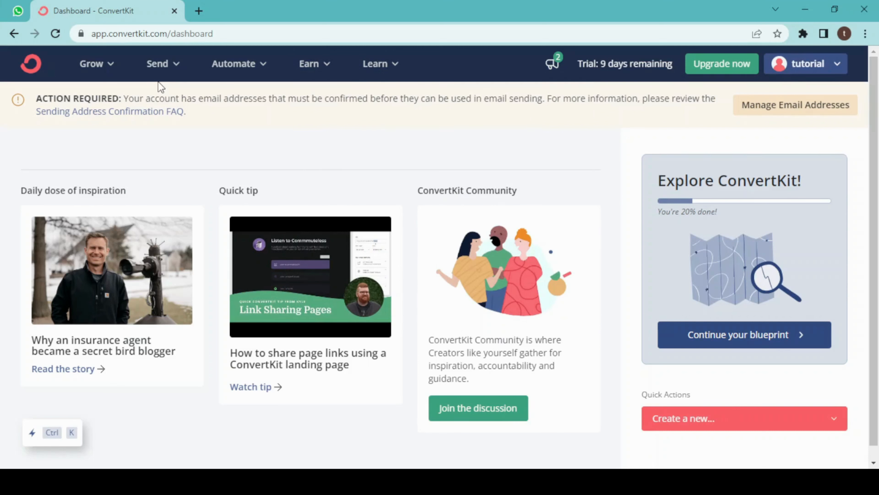
Step: Create a new email broadcast from the Grove template
left_click(174, 65)
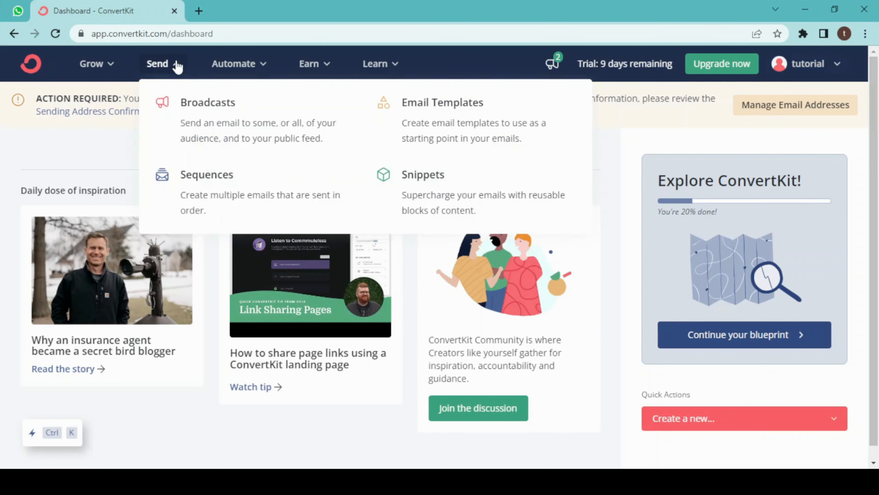
left_click(234, 120)
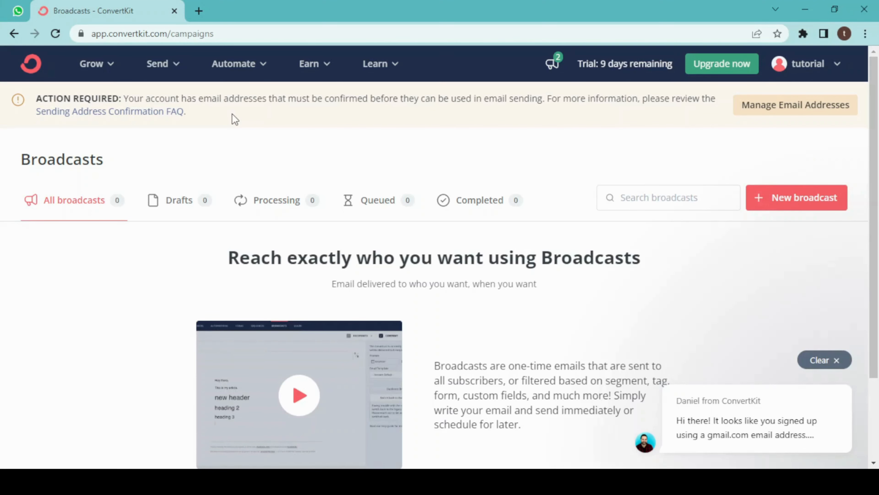
left_click(782, 192)
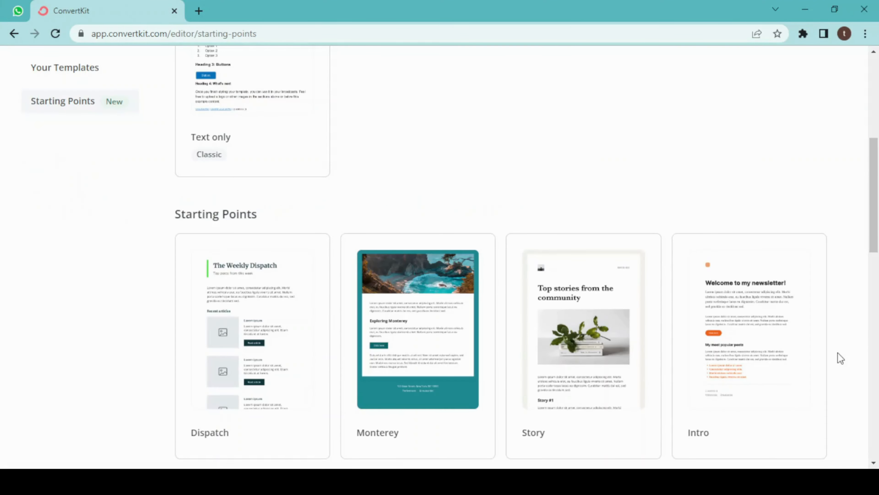
left_click_drag(875, 225, 877, 422)
scroll(877, 321, "down", 3)
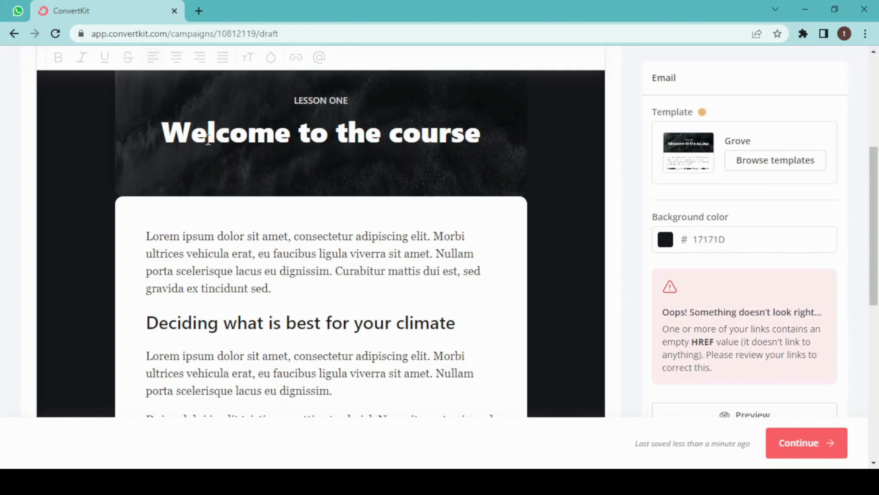
Step: Change the header's "LESSON ONE" label to "UPSKILL THERAPY" and replace the header background with the illustration of books and a laptop
left_click(155, 123)
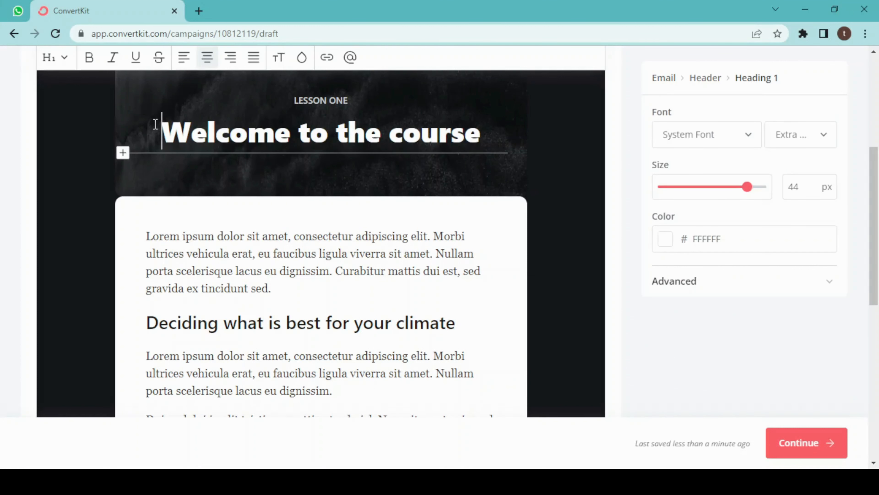
left_click_drag(155, 124, 290, 129)
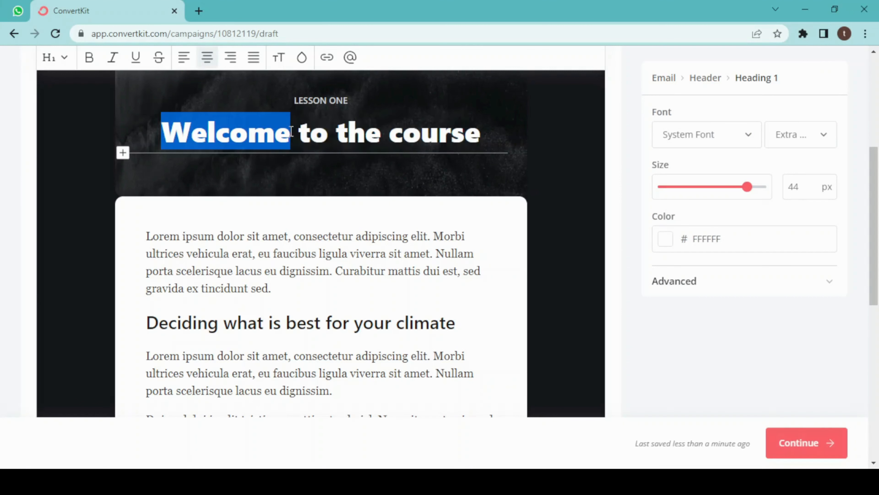
left_click(293, 101)
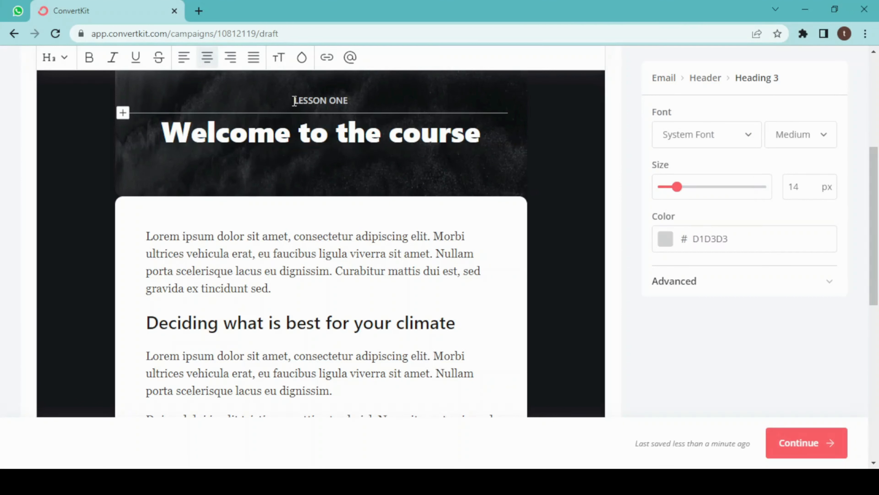
left_click_drag(294, 100, 419, 98)
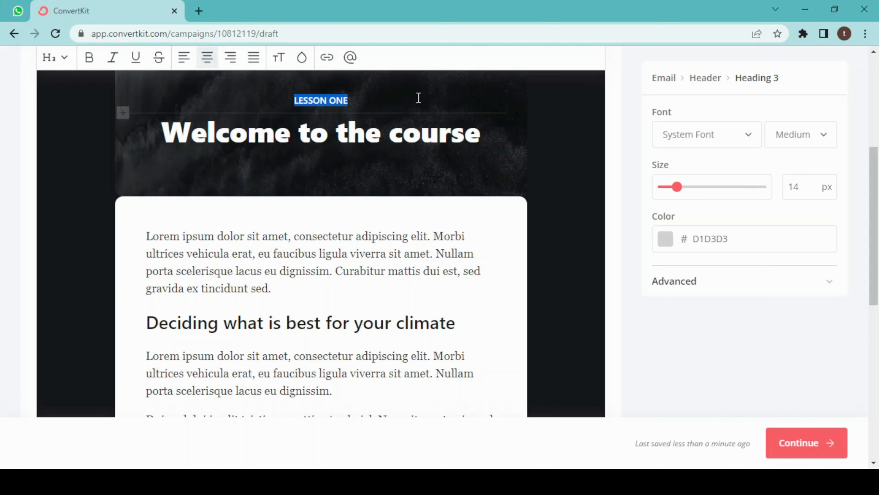
type("UPSKILL")
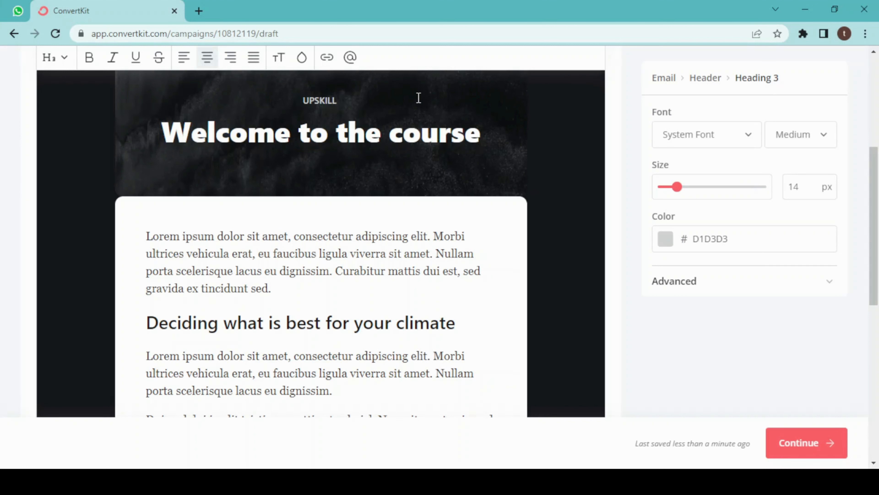
type(" THERAPY")
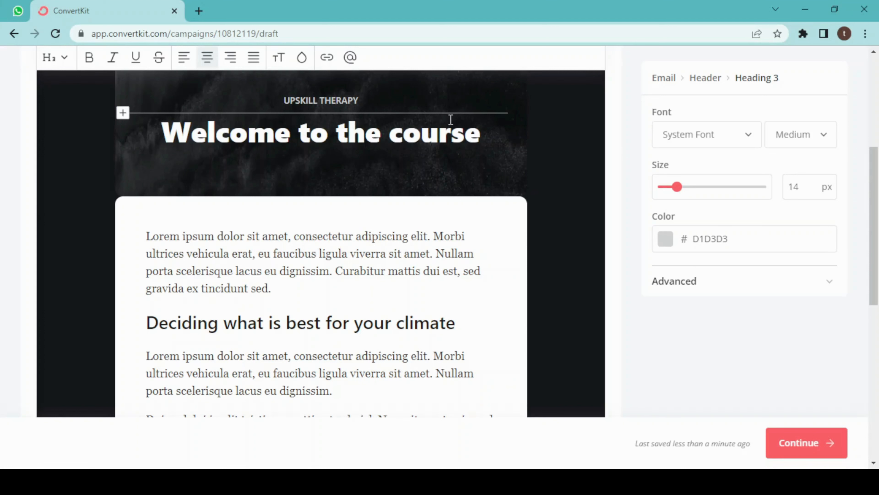
left_click(705, 78)
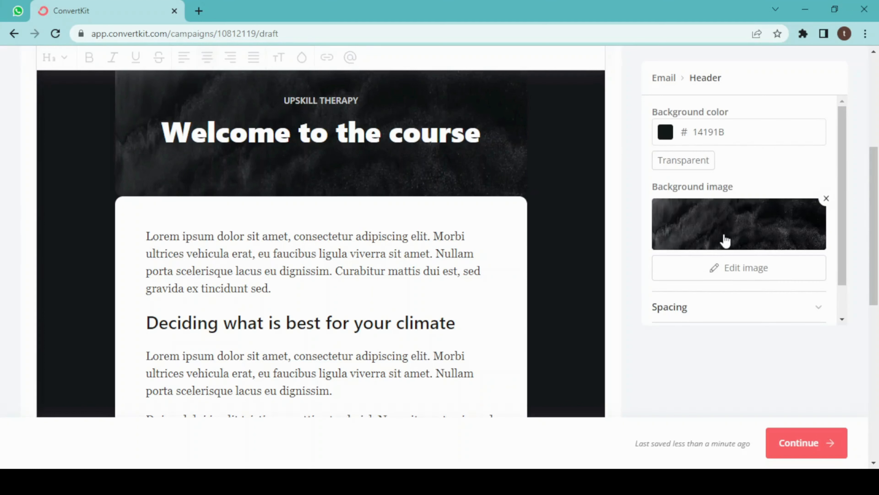
left_click(726, 240)
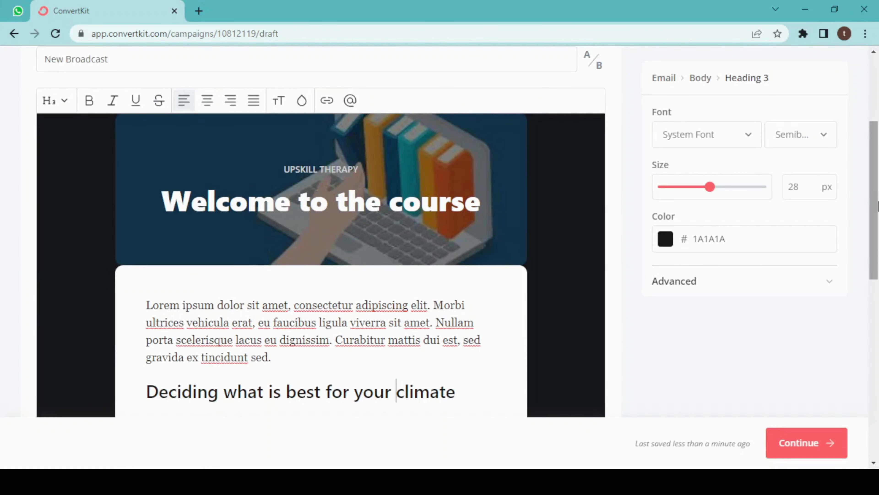
Step: Remove the placeholder intro paragraph and change the heading below it to "We're very excited to teach you and expect you more excited to learn."
scroll(871, 221, "down", 3)
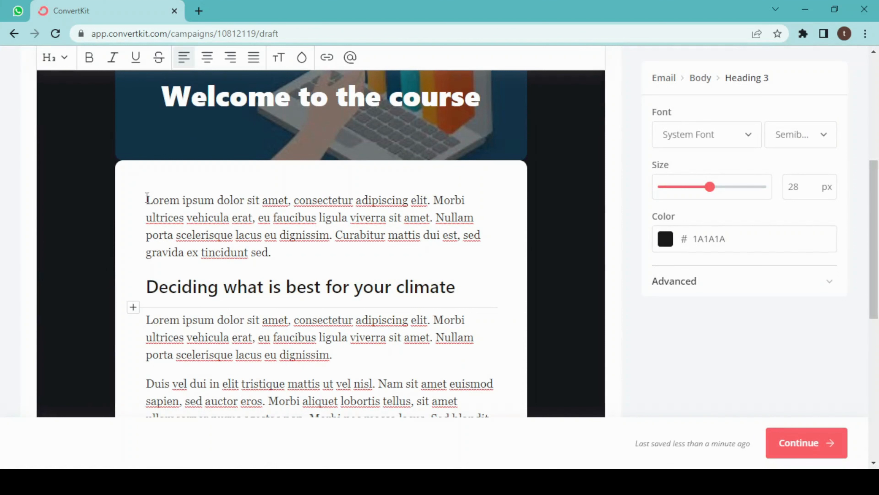
left_click_drag(147, 198, 304, 269)
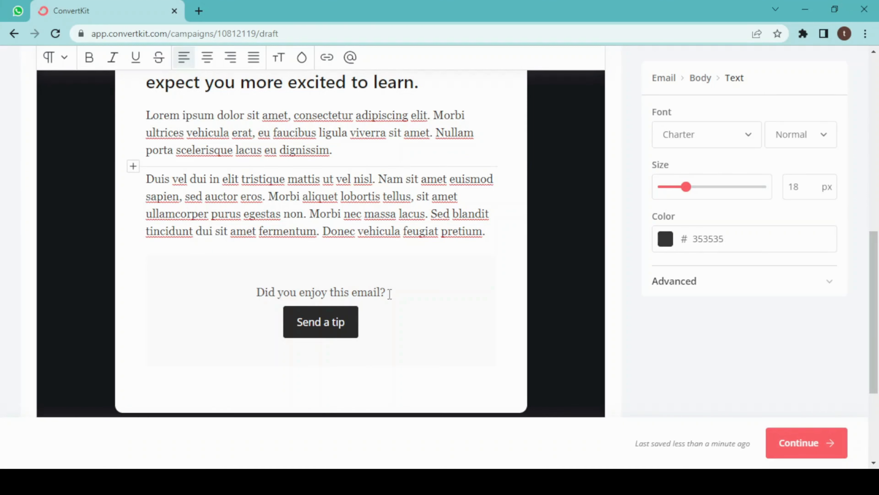
Step: Replace the text "Did you enjoy this email?" with "know more about us"
left_click(388, 291)
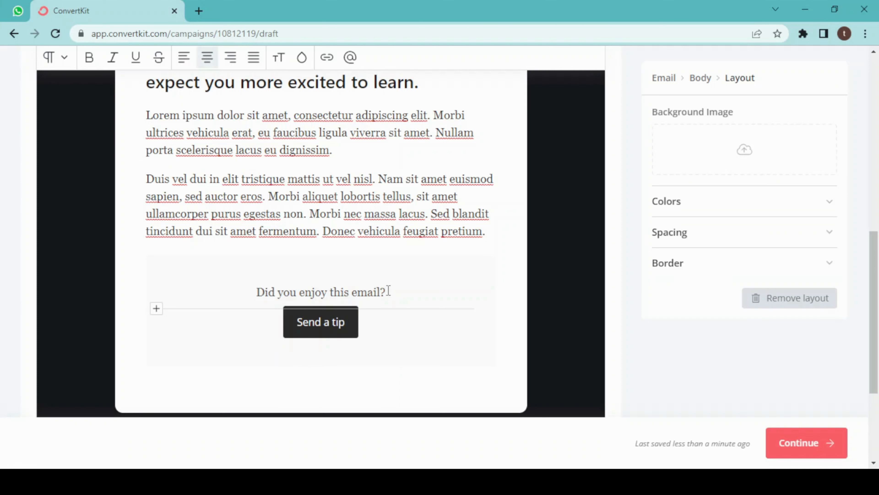
left_click_drag(388, 291, 266, 292)
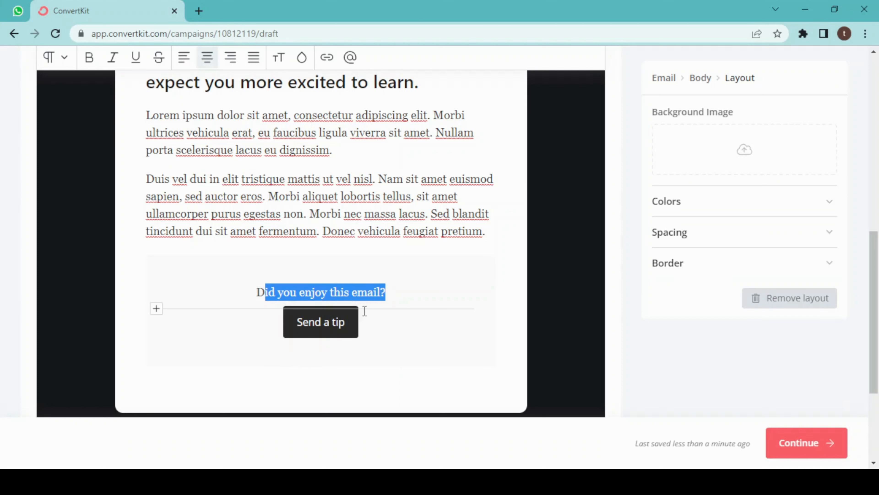
left_click_drag(389, 290, 219, 287)
type("know mo")
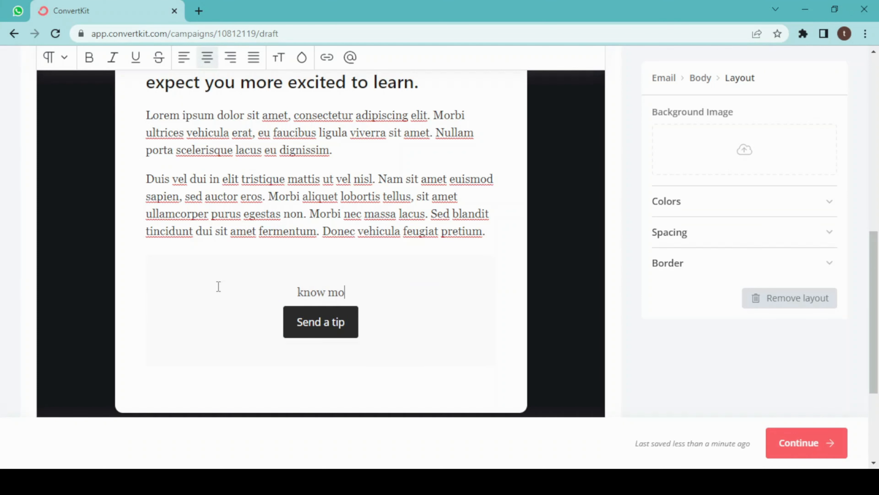
type("re abou")
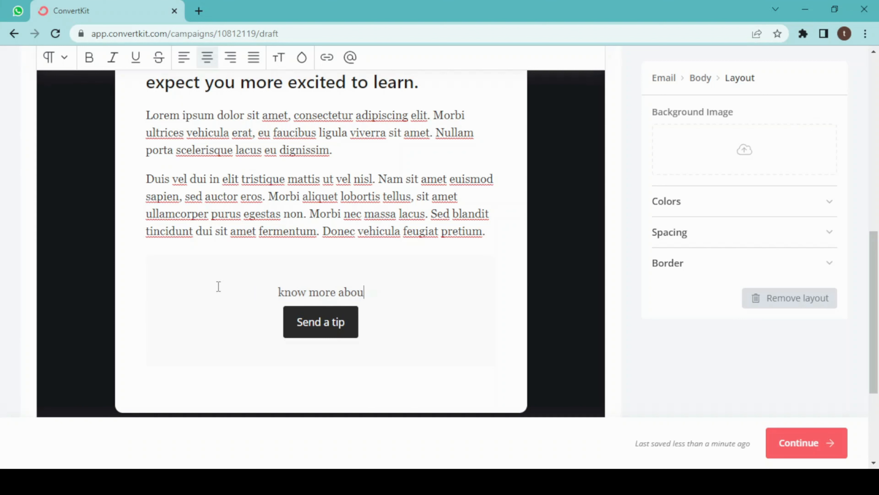
type("t us")
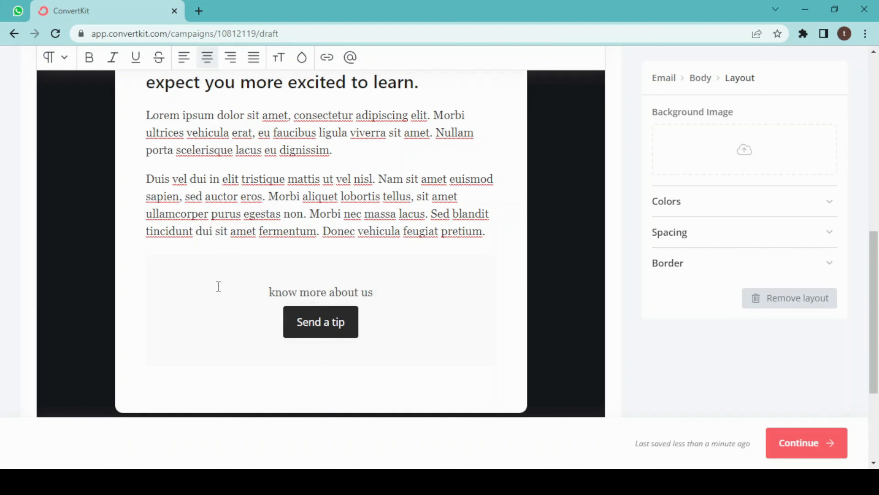
left_click(310, 323)
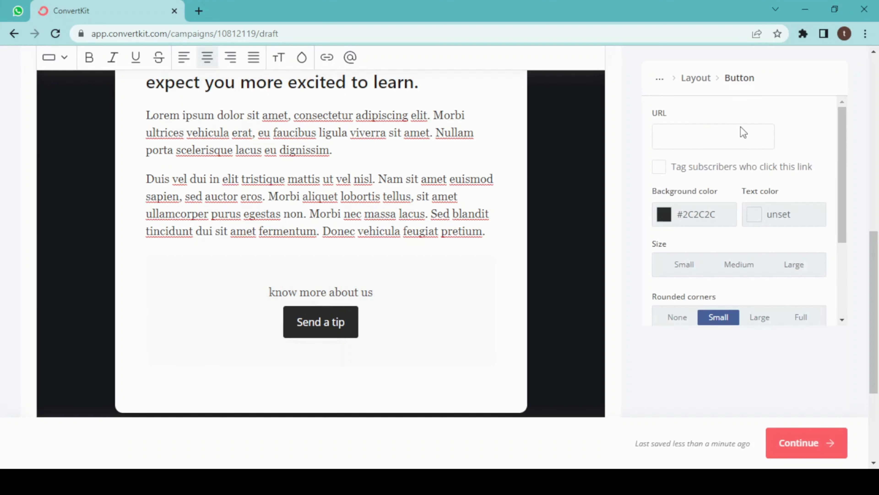
left_click(666, 138)
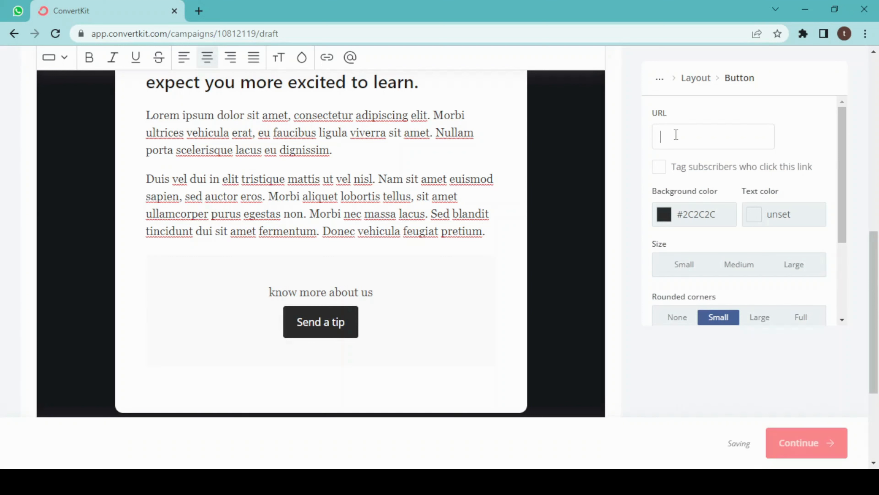
type("ww")
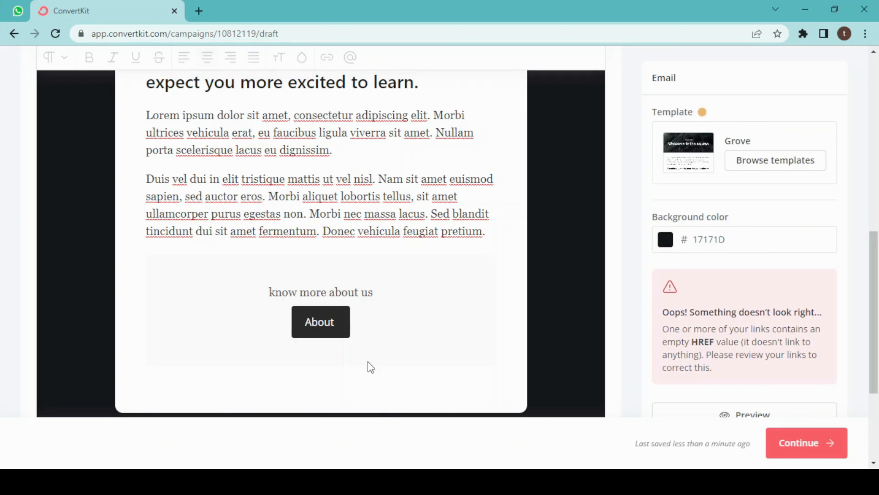
left_click(385, 315)
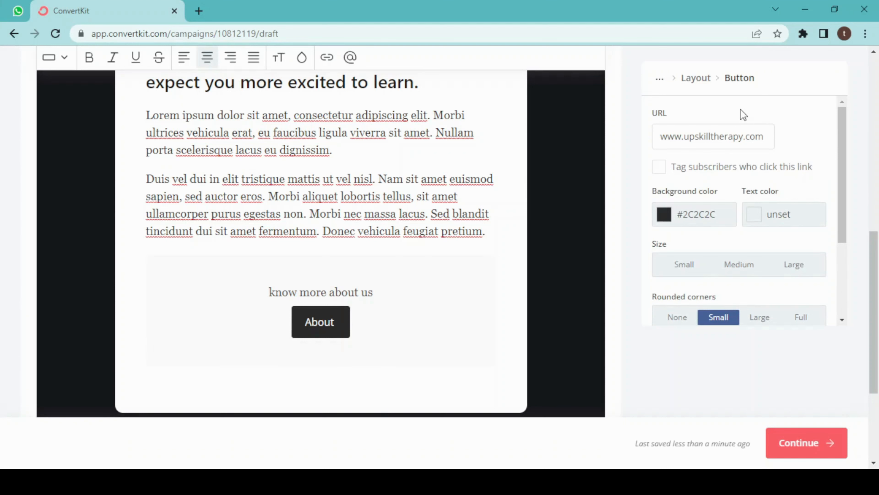
Step: Add a wooden desk photo as the background of the About button's section, cropping off the photo's left third and a bottom strip
left_click(697, 78)
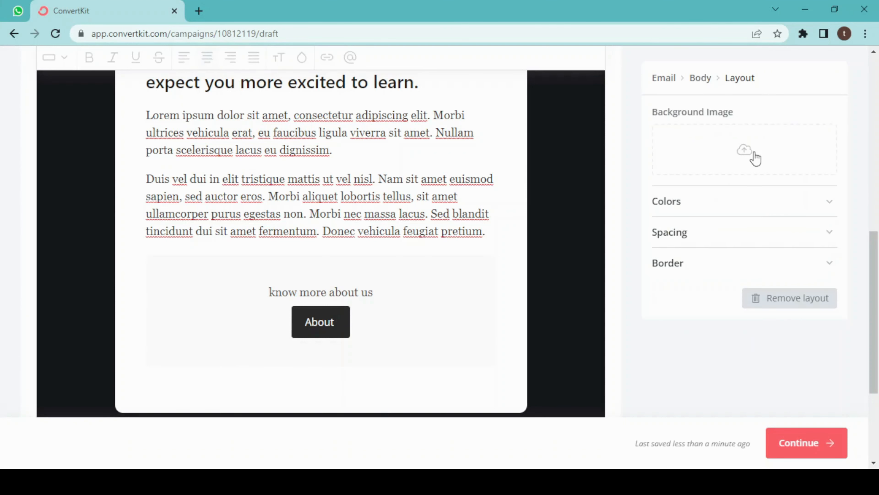
left_click(741, 151)
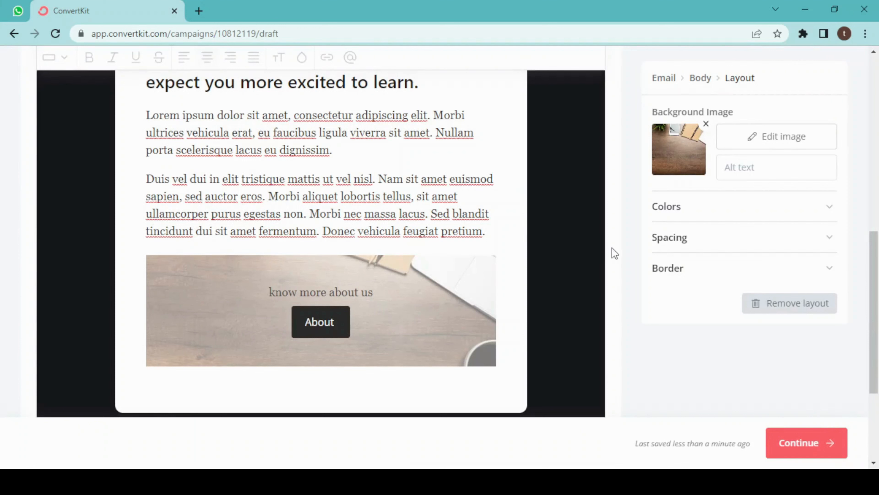
left_click(780, 140)
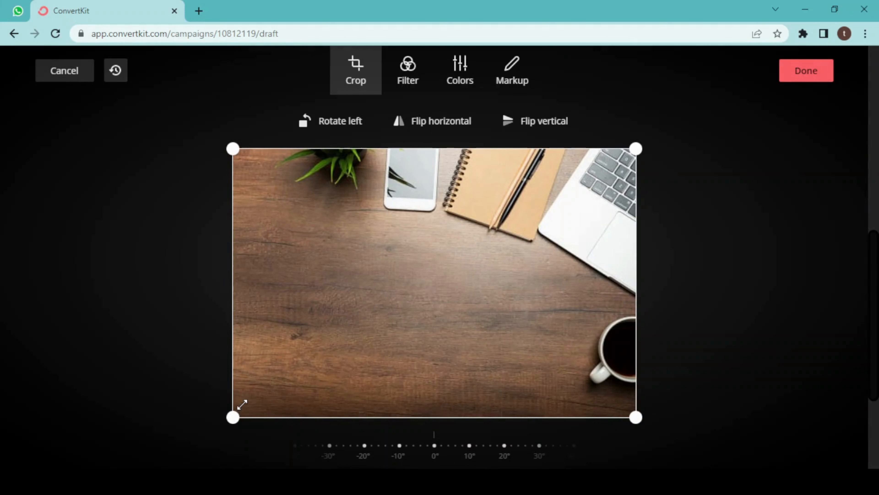
left_click_drag(242, 404, 369, 386)
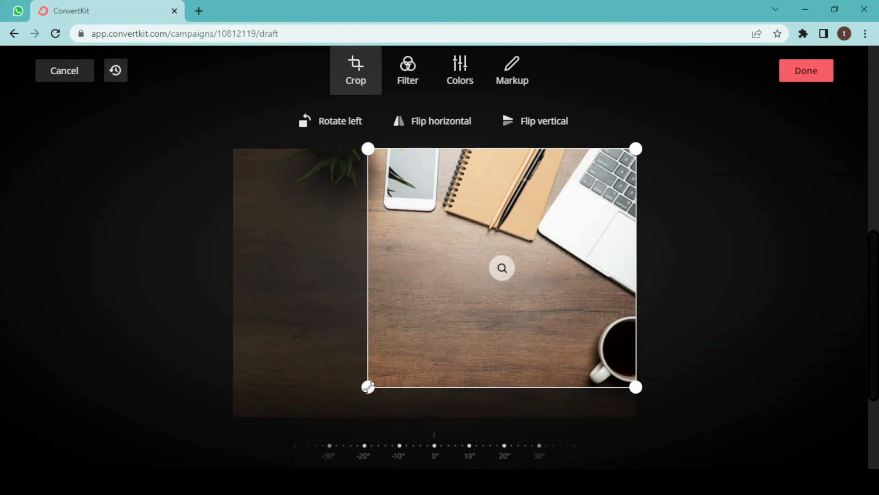
left_click(814, 71)
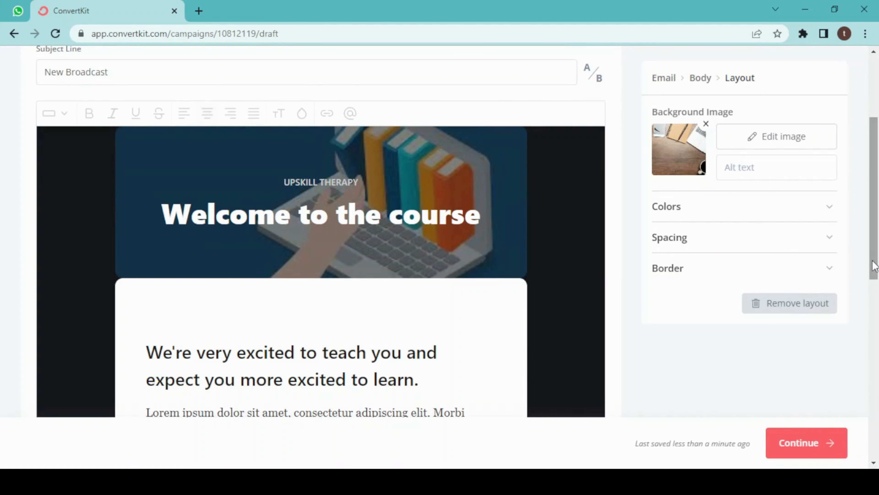
Step: Replace the broadcast's default subject line with "Welcome message"
scroll(803, 291, "down", 3)
scroll(789, 299, "up", 6)
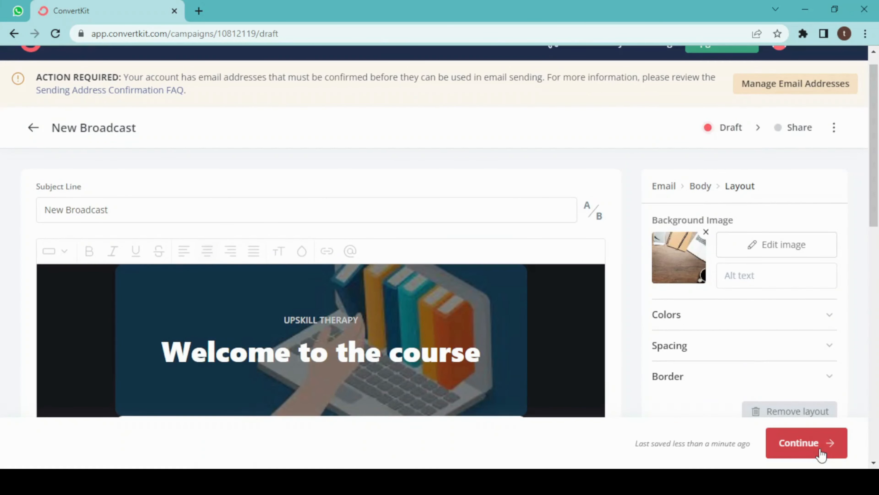
left_click(807, 444)
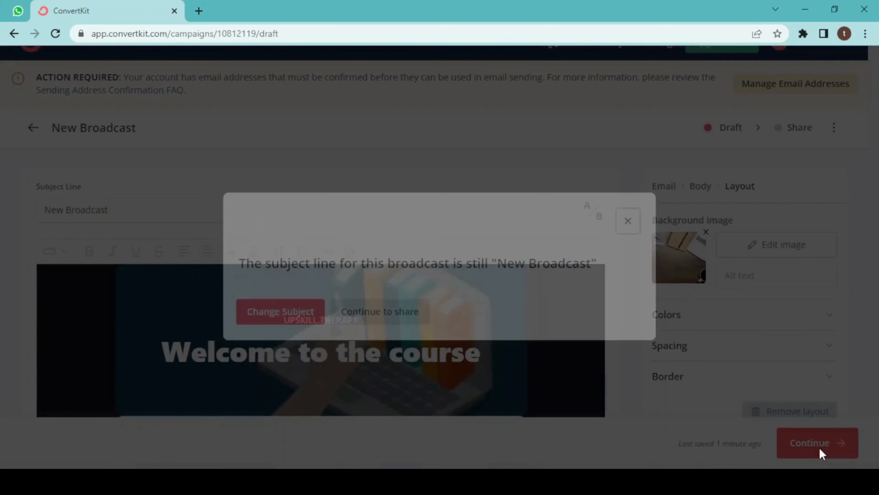
left_click(226, 182)
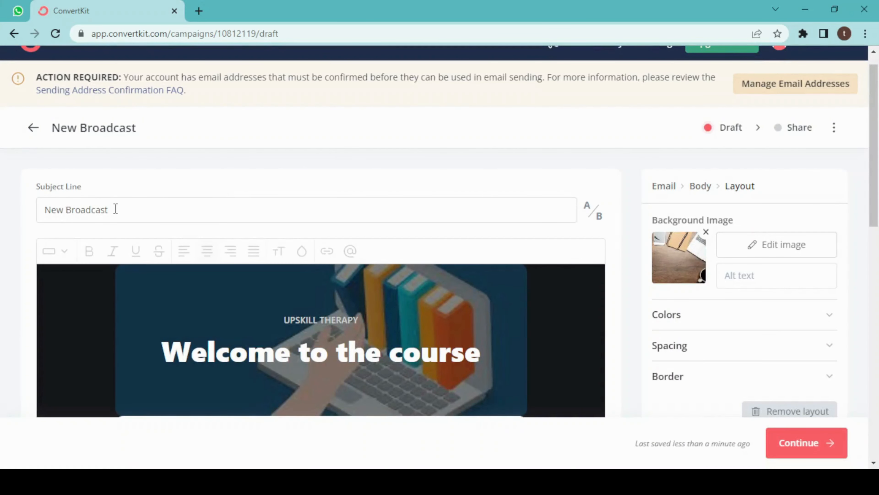
left_click_drag(110, 209, 38, 213)
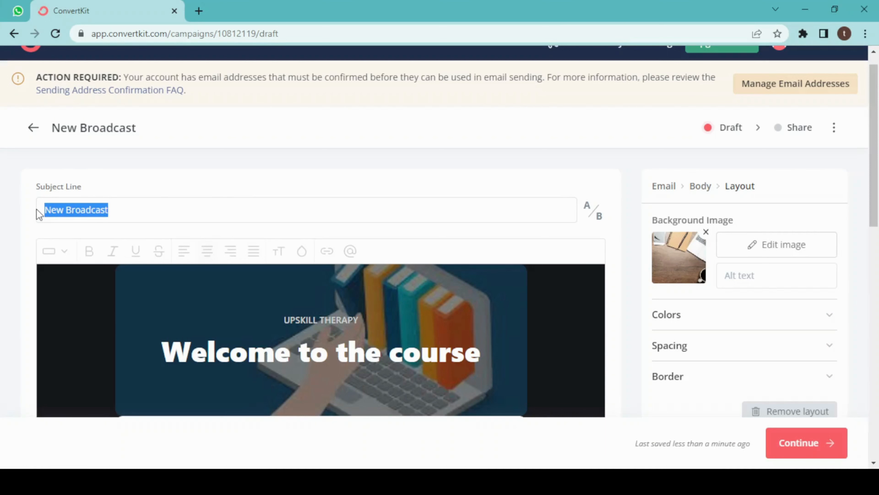
type("Welco")
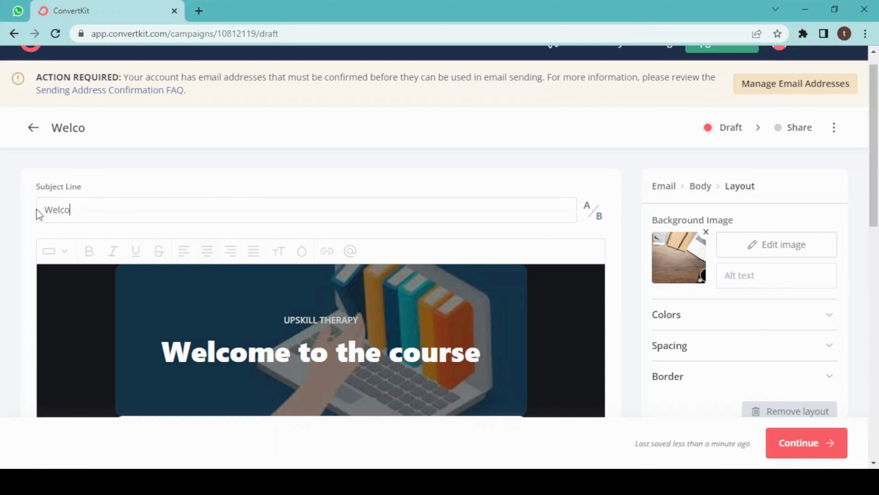
type("me me")
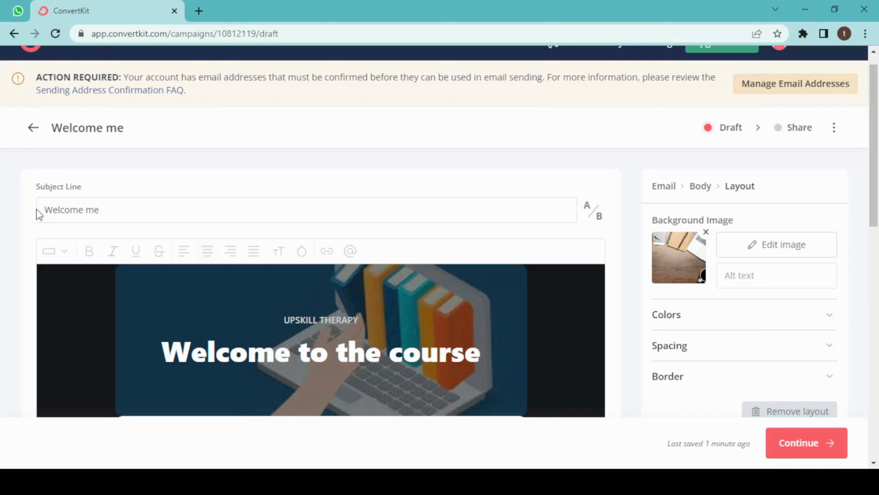
type("ssage")
Step: Add a B variant of the subject line reading "Thanks for choosing us" and continue to the broadcast's sharing settings
left_click(588, 218)
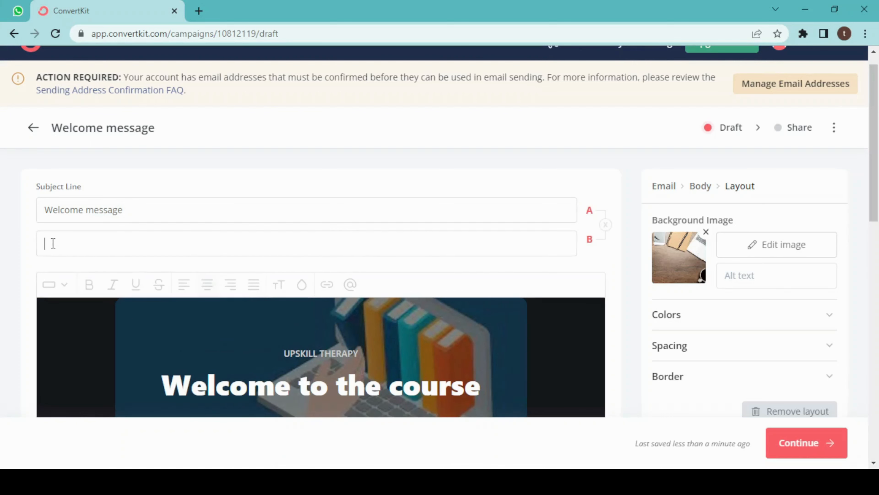
left_click(53, 243)
type("Thanks for nchoosi")
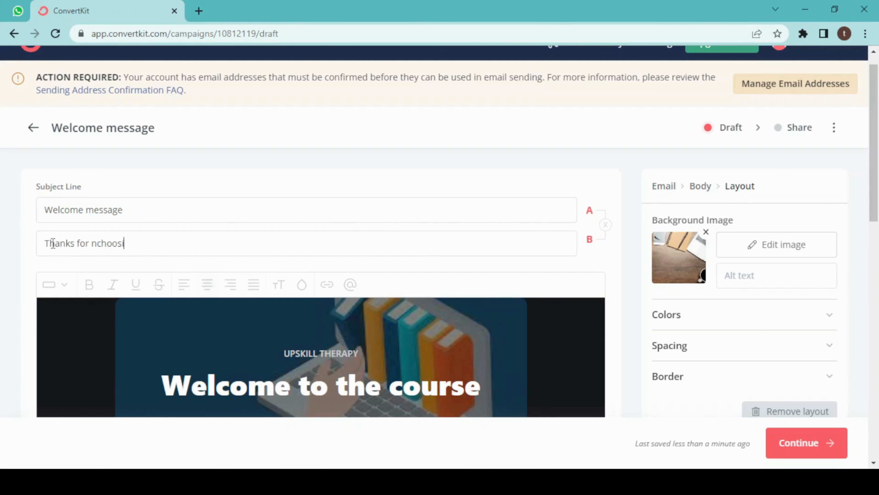
type("ng us")
left_click(96, 243)
key("BackSpace")
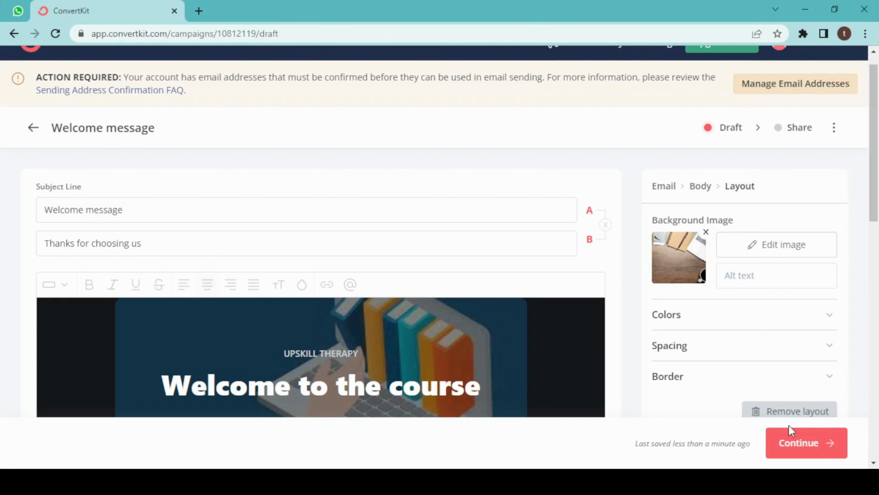
left_click(795, 443)
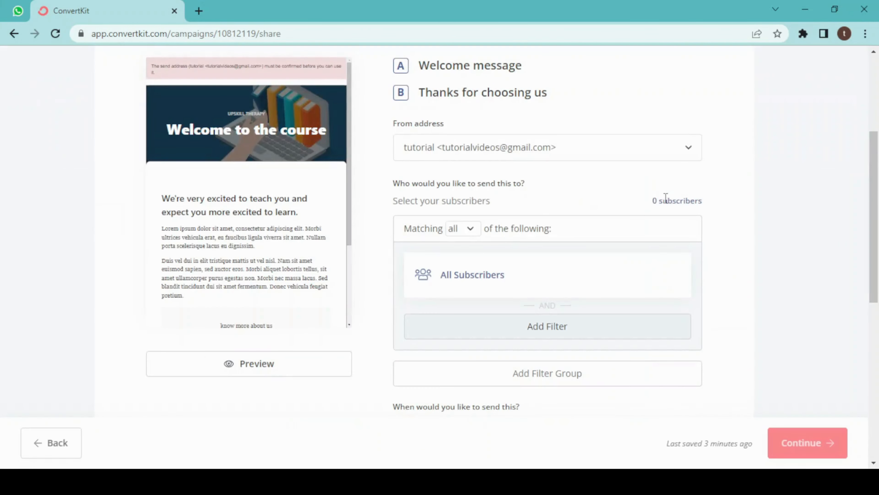